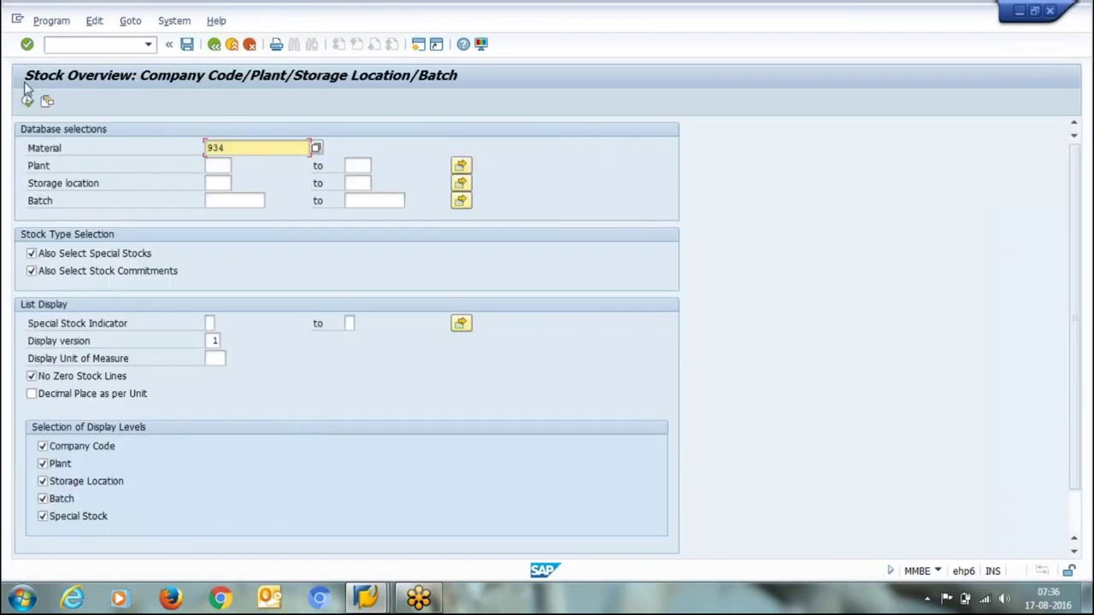
# Show material 934's stock overview and expand plant 9990, RM01 to find 10,000 in quality inspection.
pyautogui.click(28, 100)
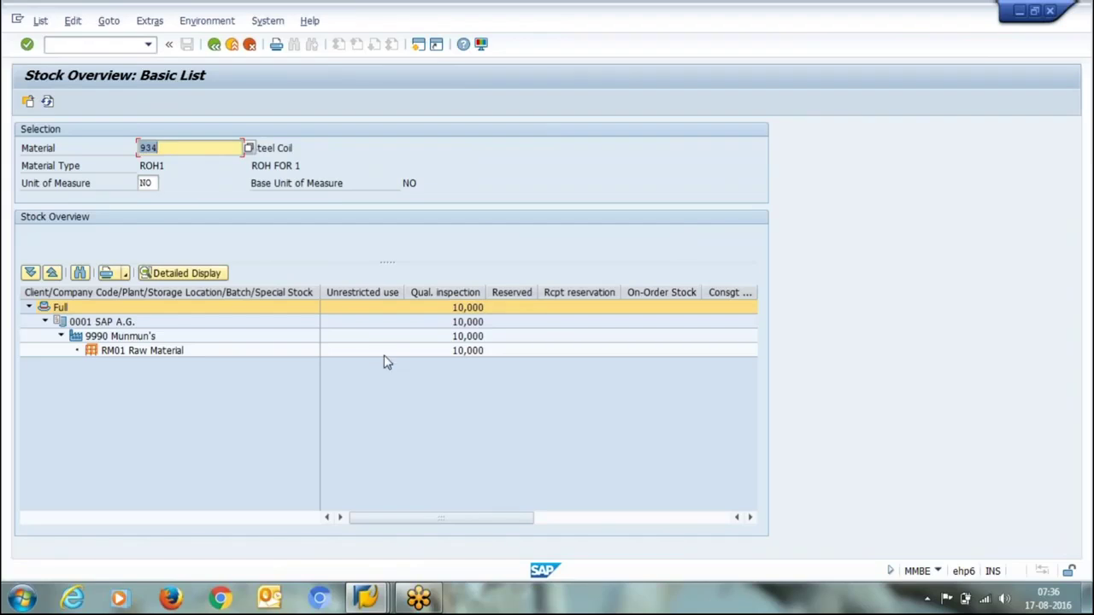
pyautogui.click(181, 150)
pyautogui.click(120, 322)
pyautogui.click(109, 336)
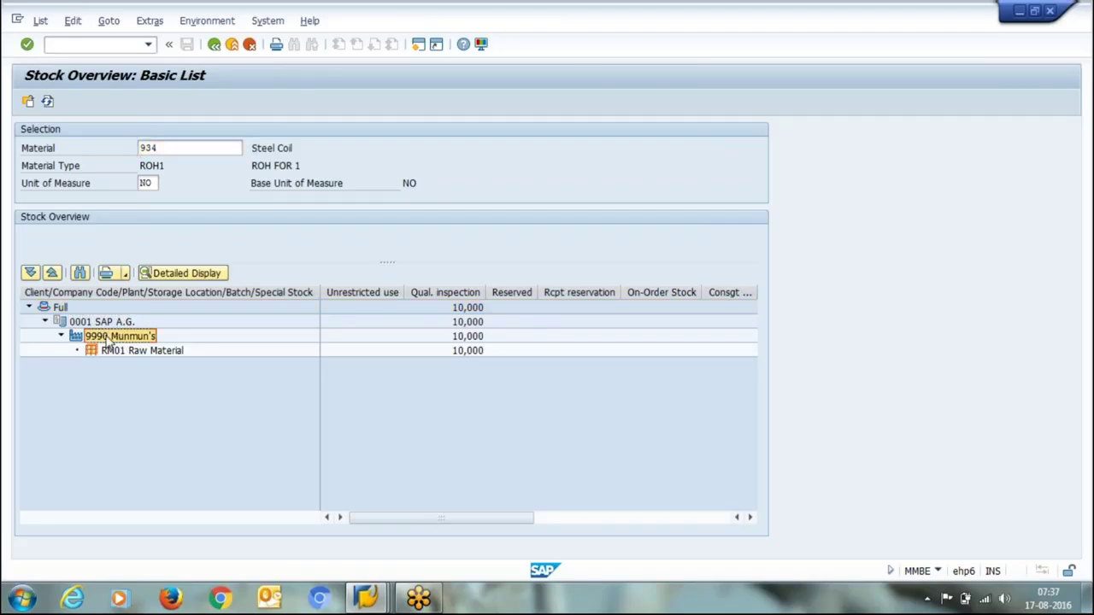
pyautogui.click(111, 353)
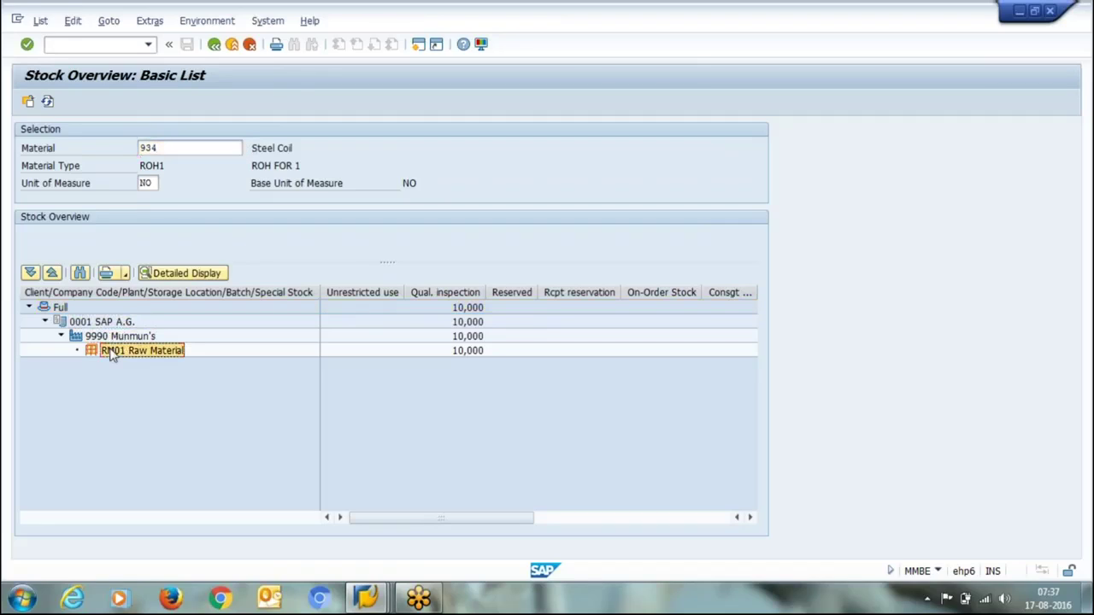
pyautogui.click(470, 352)
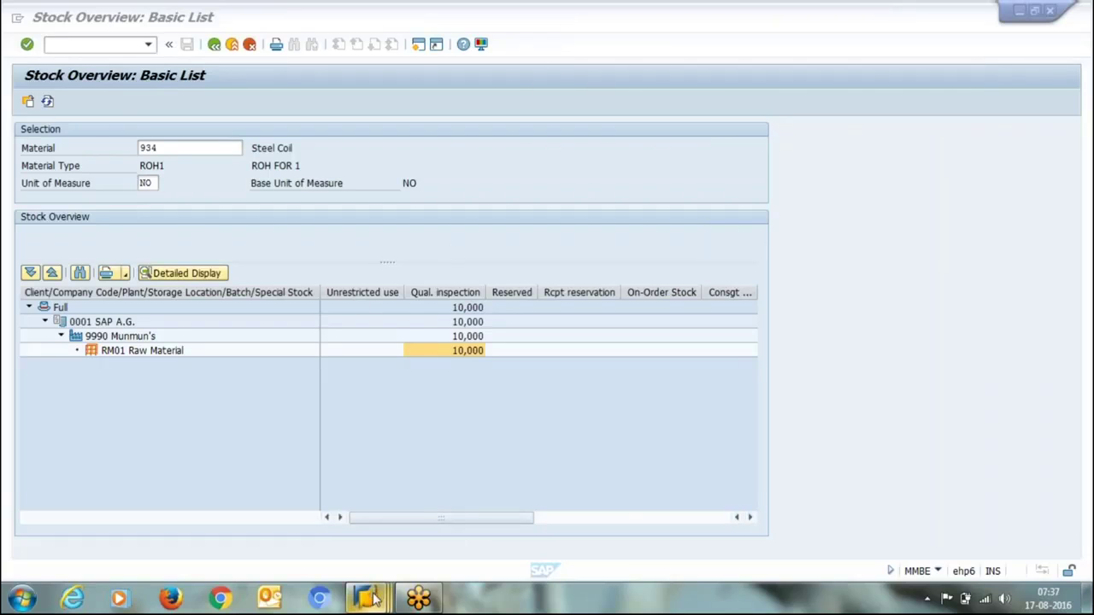
pyautogui.moveTo(367, 599)
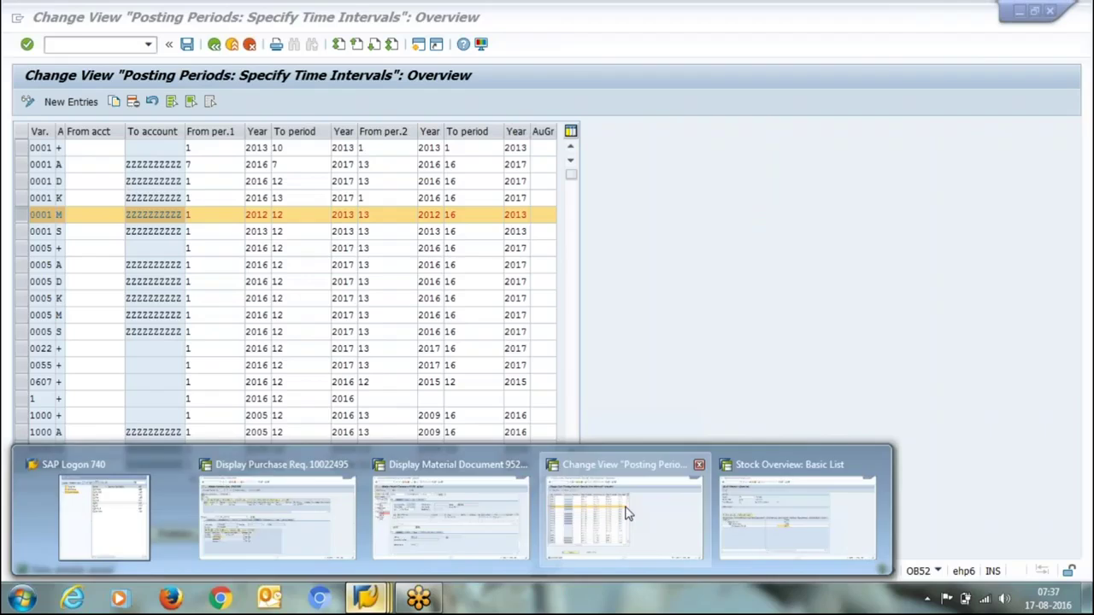
# Leave the posting periods session and start the QA32 inspection lot worklist.
pyautogui.click(625, 511)
pyautogui.click(51, 43)
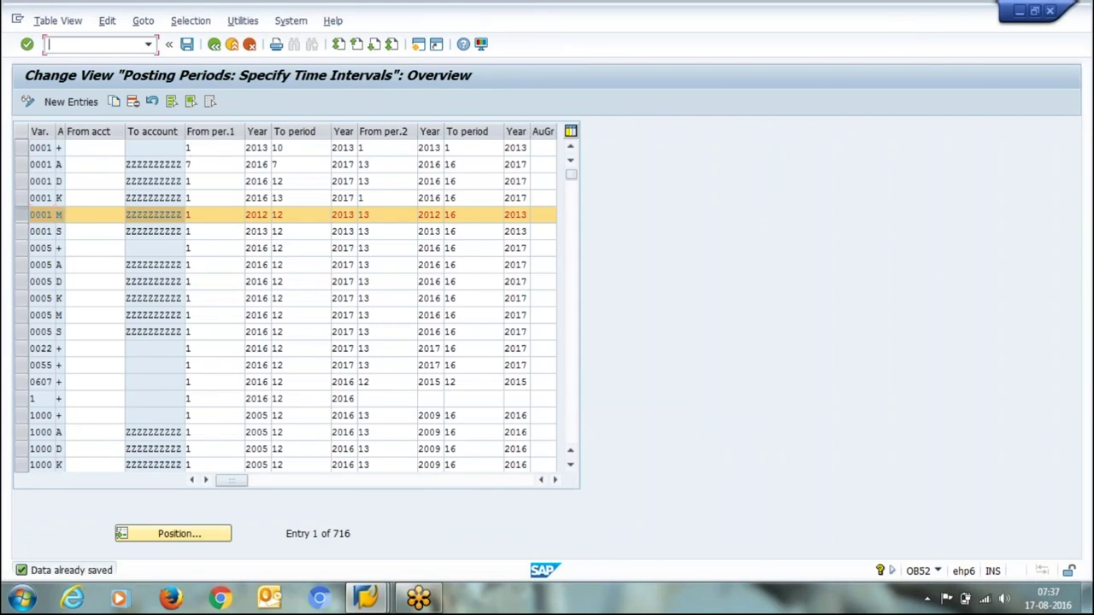
pyautogui.write('/n')
pyautogui.press('Return')
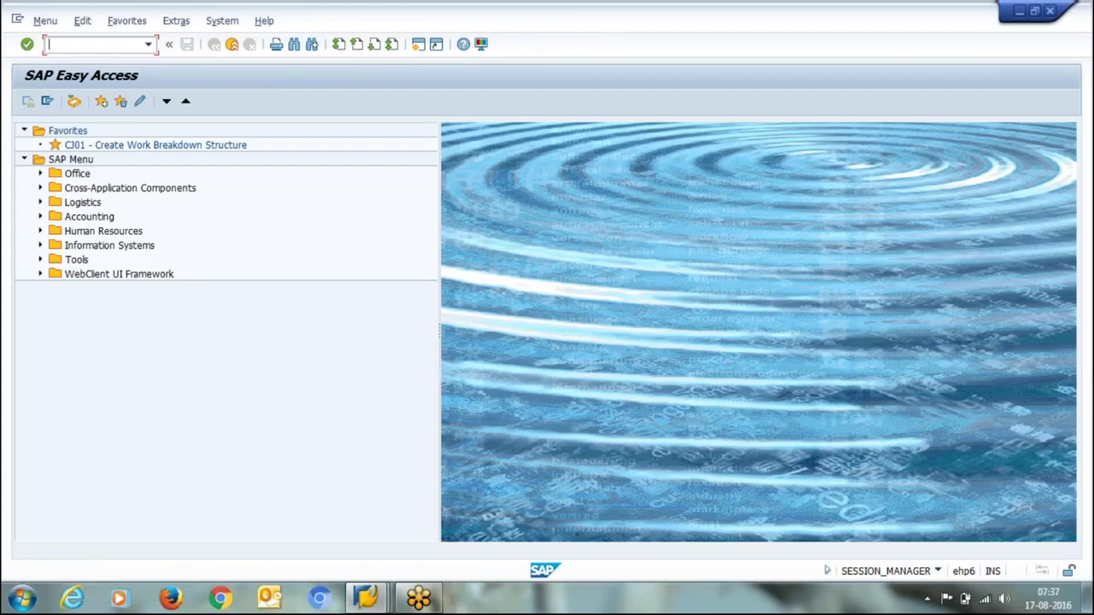
pyautogui.write('qa32')
pyautogui.press('Return')
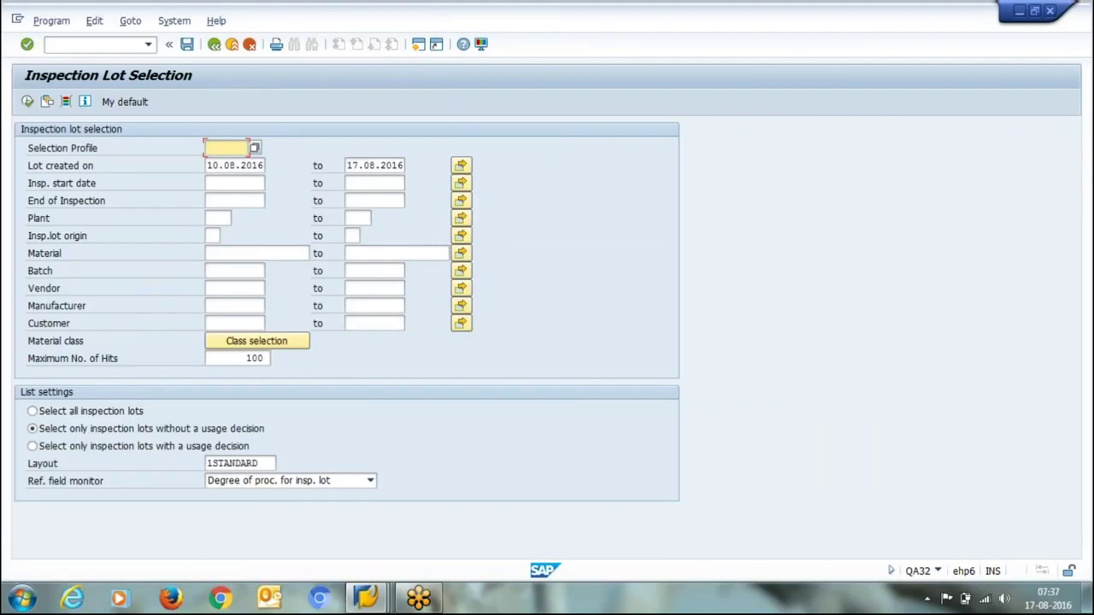
# Clear the lot creation date, enter plant 9990, choose all inspection lots, and execute.
pyautogui.click(234, 165)
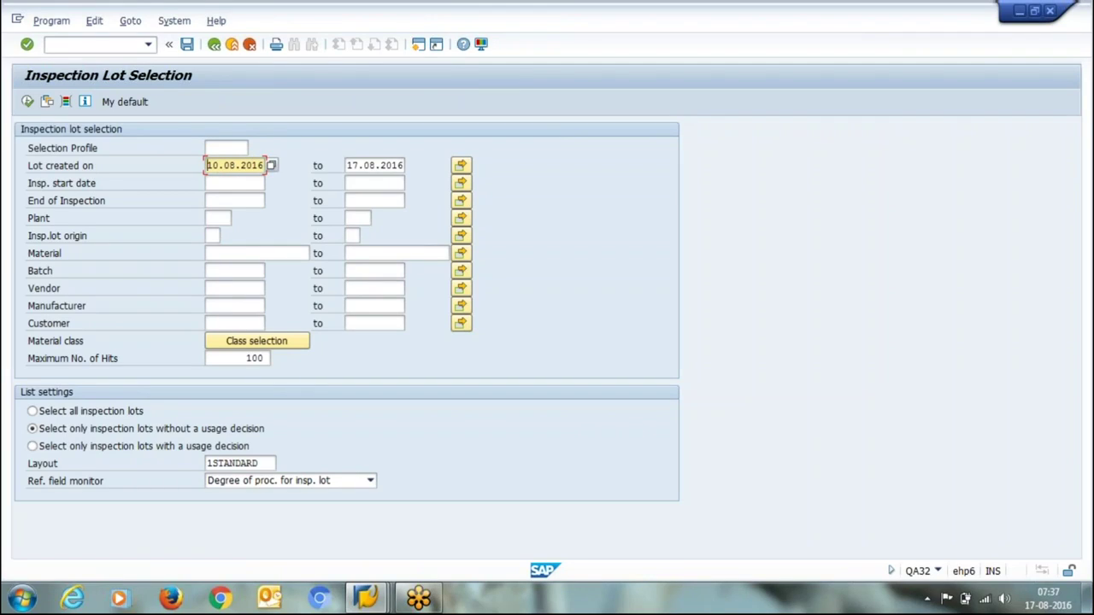
pyautogui.press('Delete')
pyautogui.press('Delete')
pyautogui.press('Delete')
pyautogui.press('Delete')
pyautogui.press('Delete')
pyautogui.press('Delete')
pyautogui.press('Delete')
pyautogui.press('Delete')
pyautogui.press('Delete')
pyautogui.press('Delete')
pyautogui.press('Down')
pyautogui.press('Down')
pyautogui.press('Down')
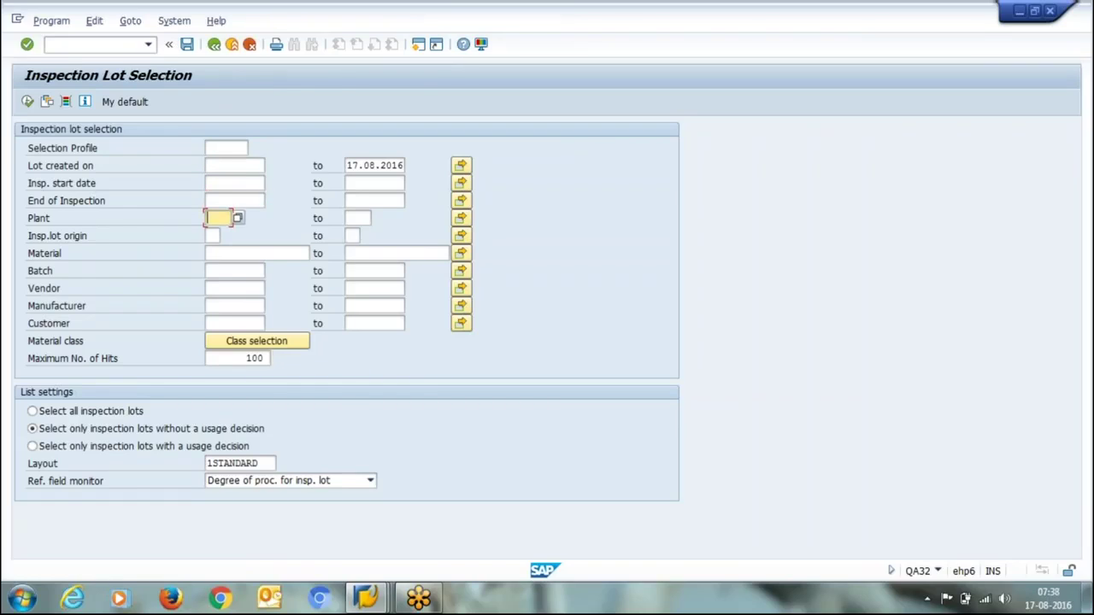
pyautogui.write('9990')
pyautogui.click(73, 415)
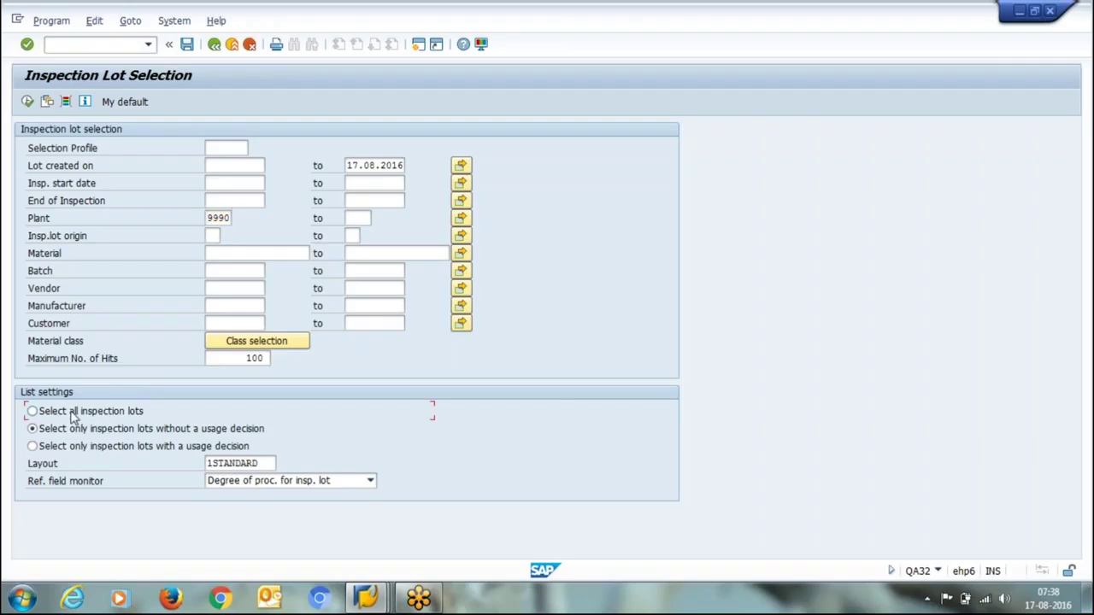
pyautogui.click(82, 430)
pyautogui.click(77, 450)
pyautogui.click(75, 413)
pyautogui.click(27, 102)
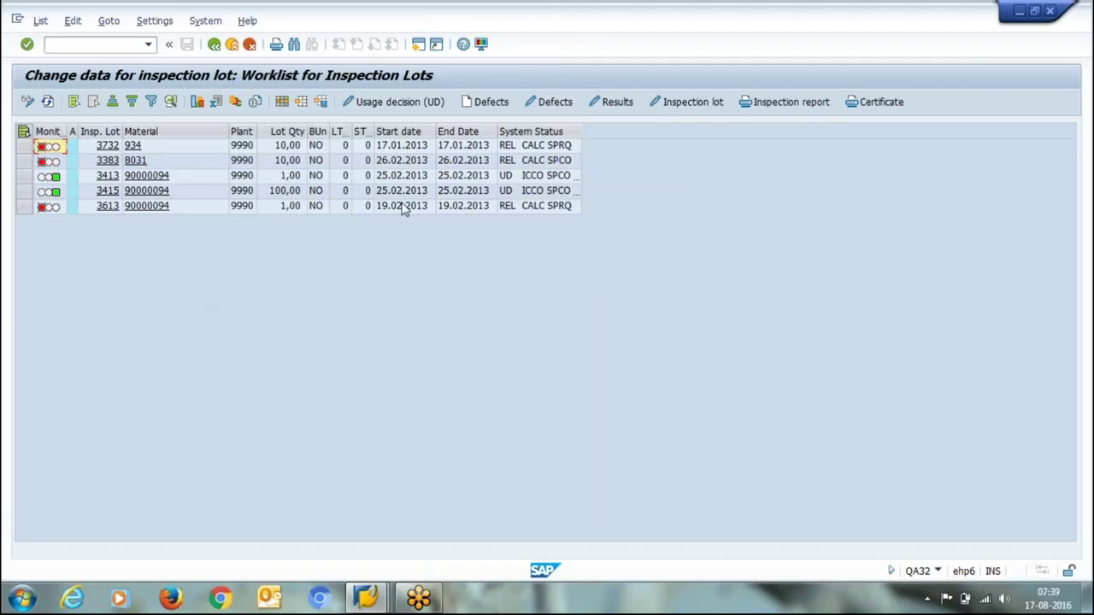
# Review the System Status column, noting lot 3732 at REL CALC SPRQ.
pyautogui.click(517, 131)
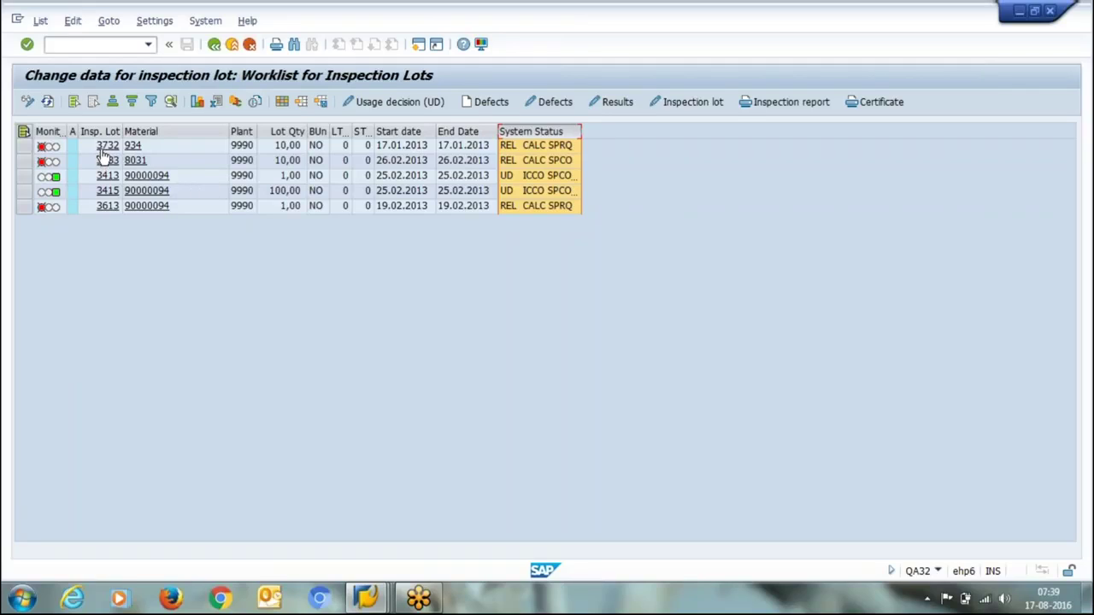
pyautogui.click(545, 147)
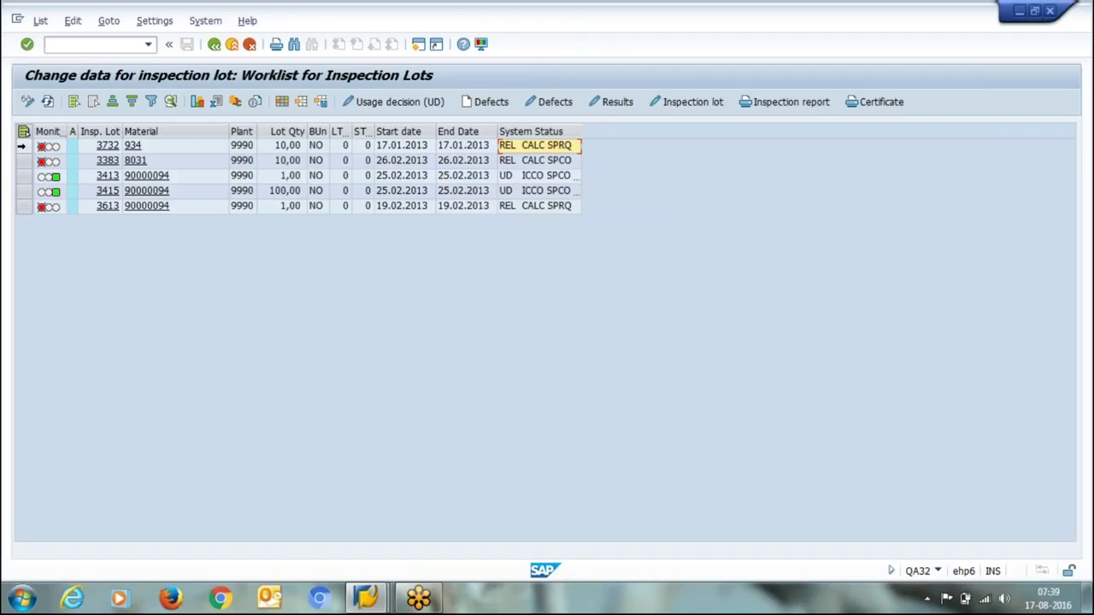
# Select lot 3732 and open its Record Usage Decision screen.
pyautogui.click(22, 146)
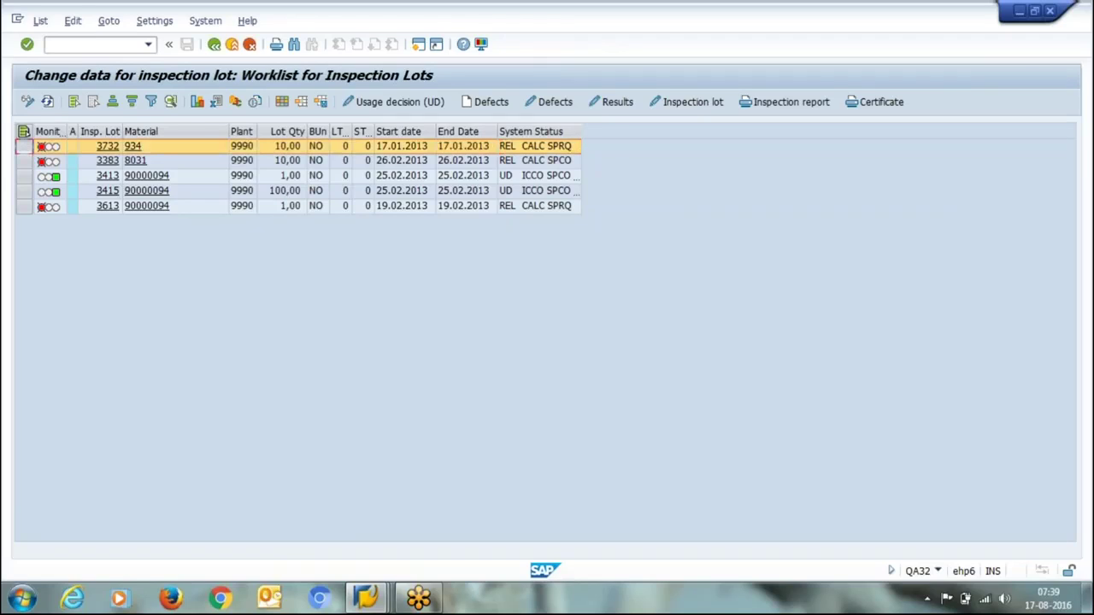
pyautogui.click(376, 106)
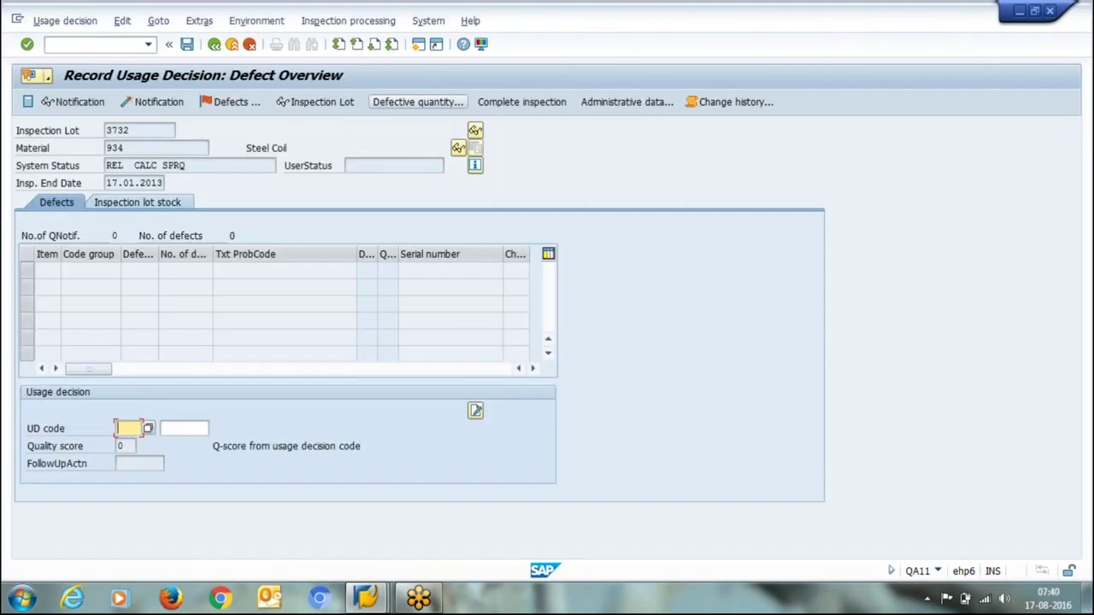
# Assign usage decision code A (Accept) from the Goods receipt codes and proceed to stock posting.
pyautogui.click(148, 426)
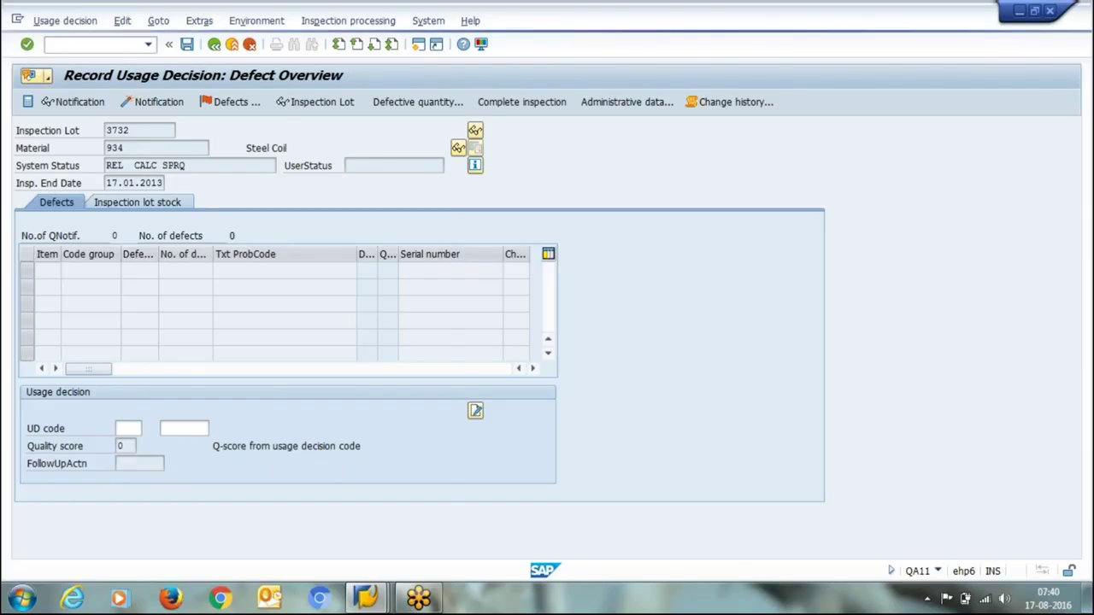
pyautogui.press('F4')
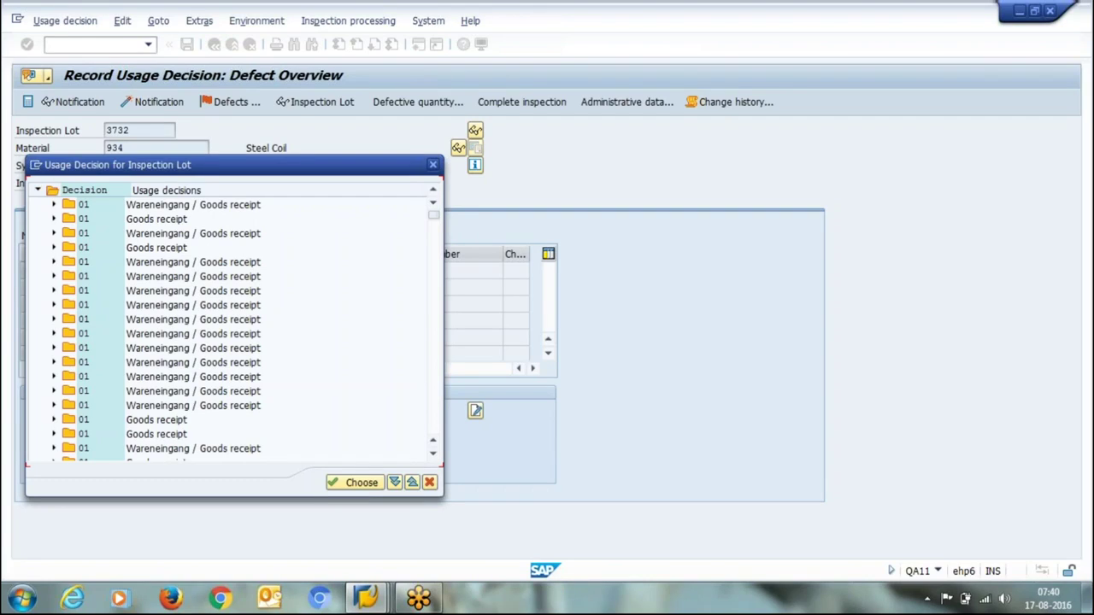
pyautogui.click(52, 218)
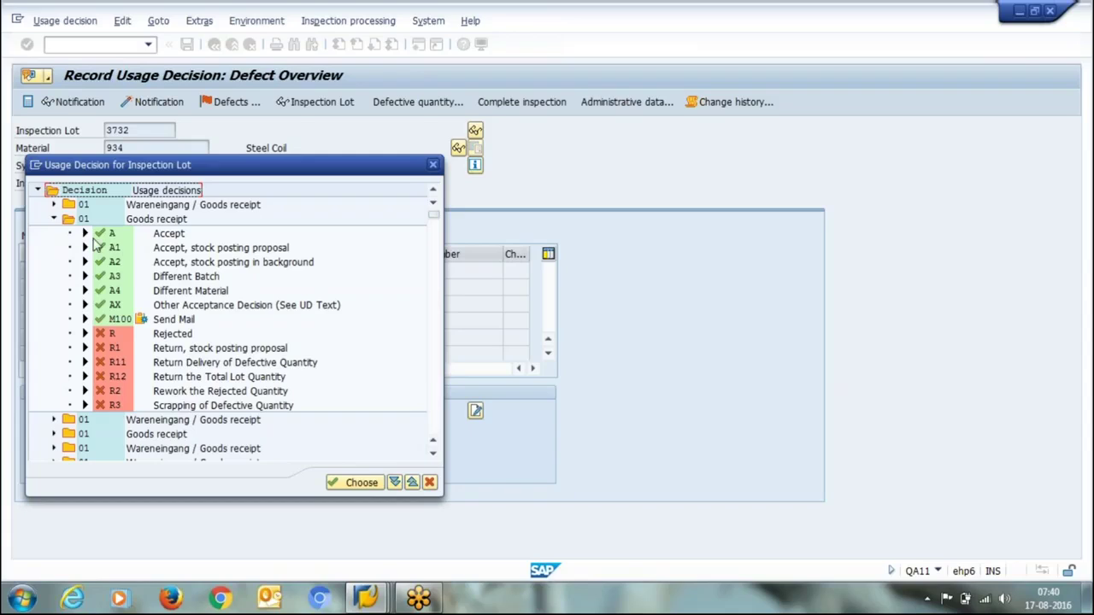
pyautogui.doubleClick(109, 240)
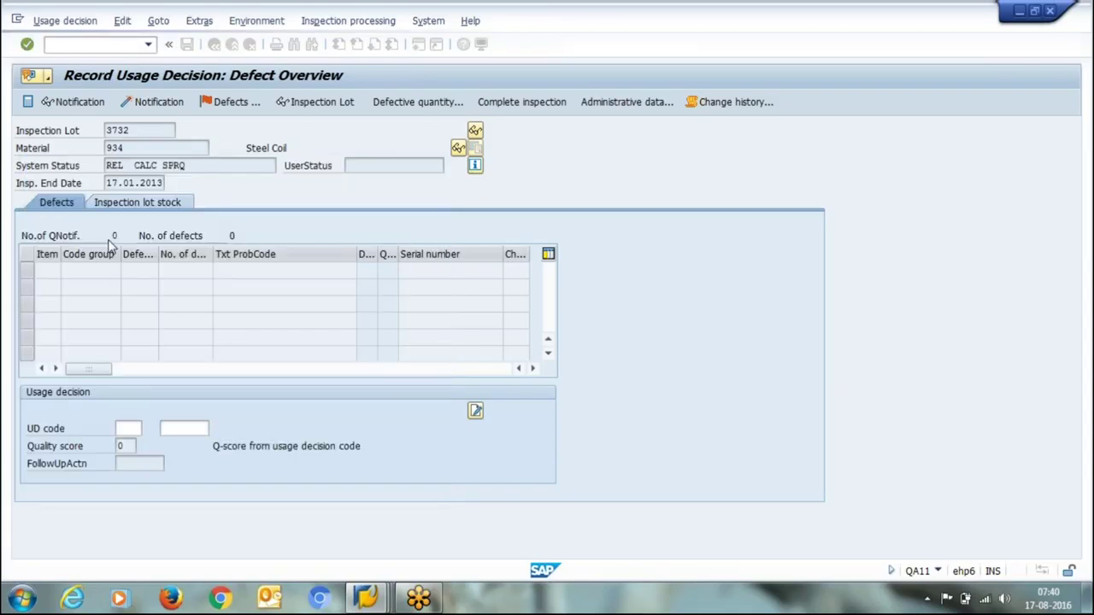
pyautogui.press('Return')
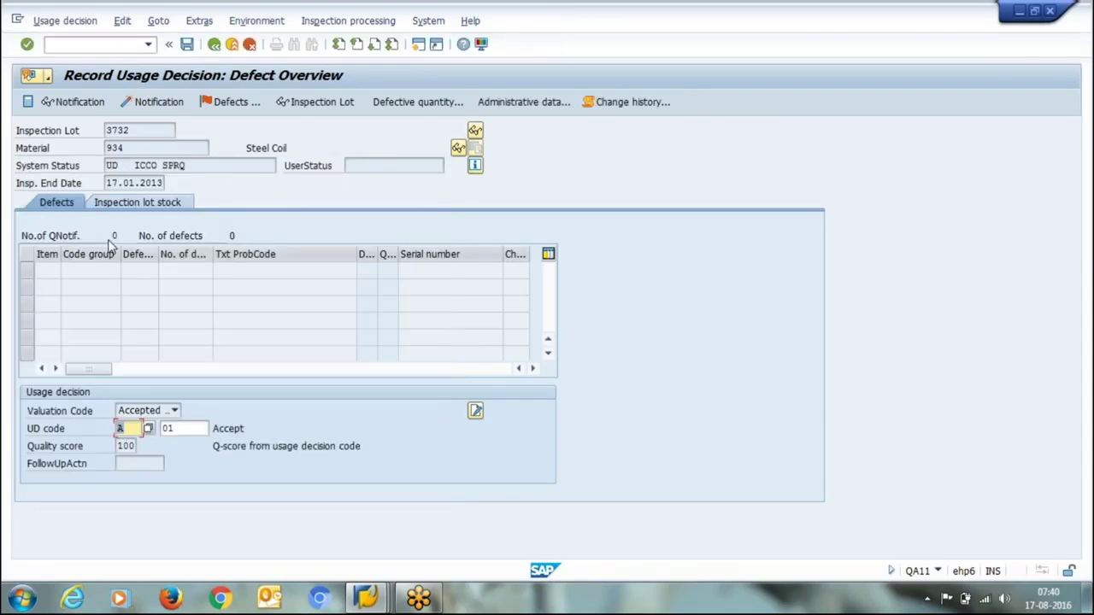
pyautogui.click(109, 242)
pyautogui.press('Return')
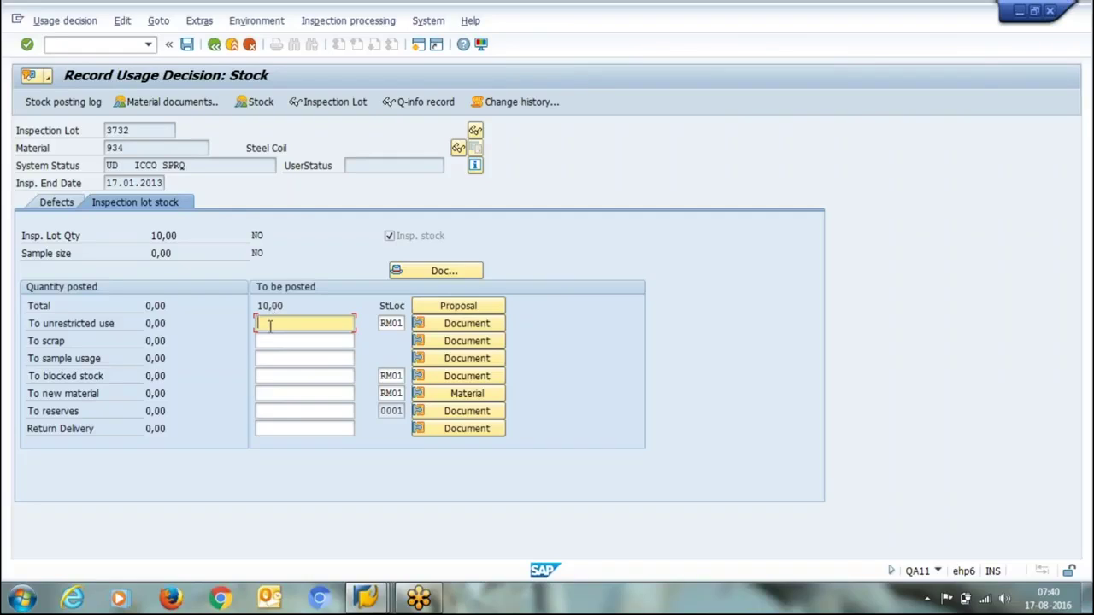
# Enter 10 to post to unrestricted use and dismiss the error log.
pyautogui.write('10')
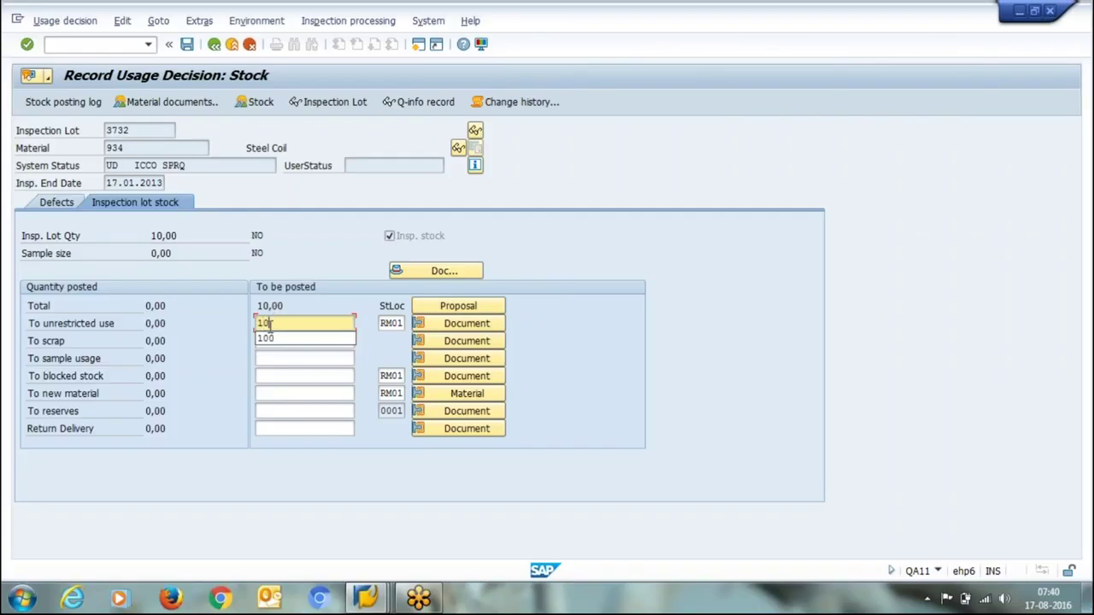
pyautogui.press('Return')
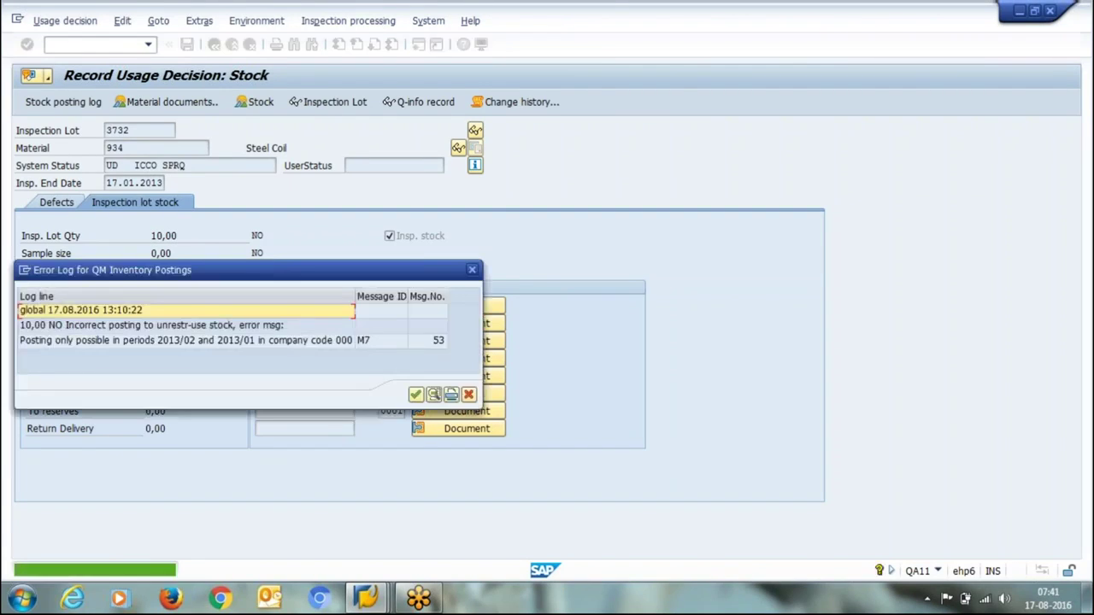
pyautogui.click(416, 395)
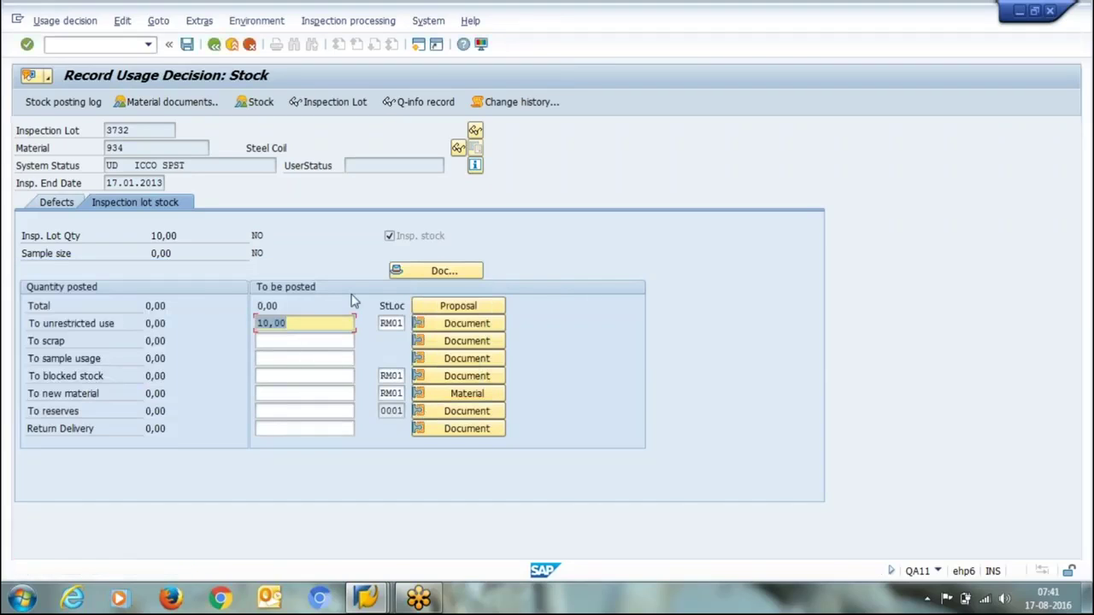
# Set both the document date and posting date to 170113 in the document header.
pyautogui.click(411, 271)
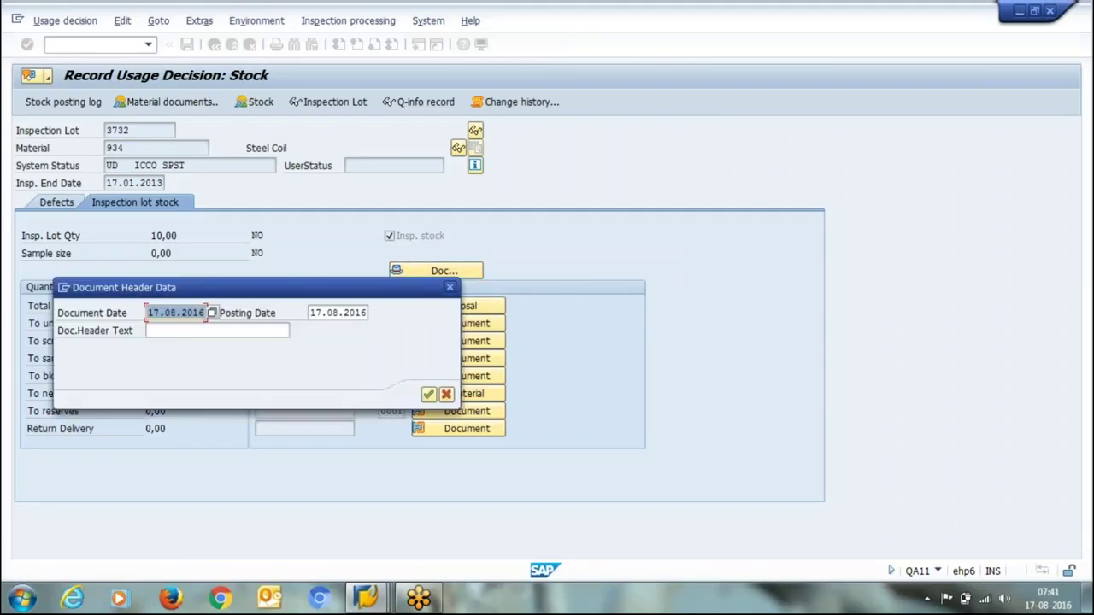
pyautogui.click(202, 313)
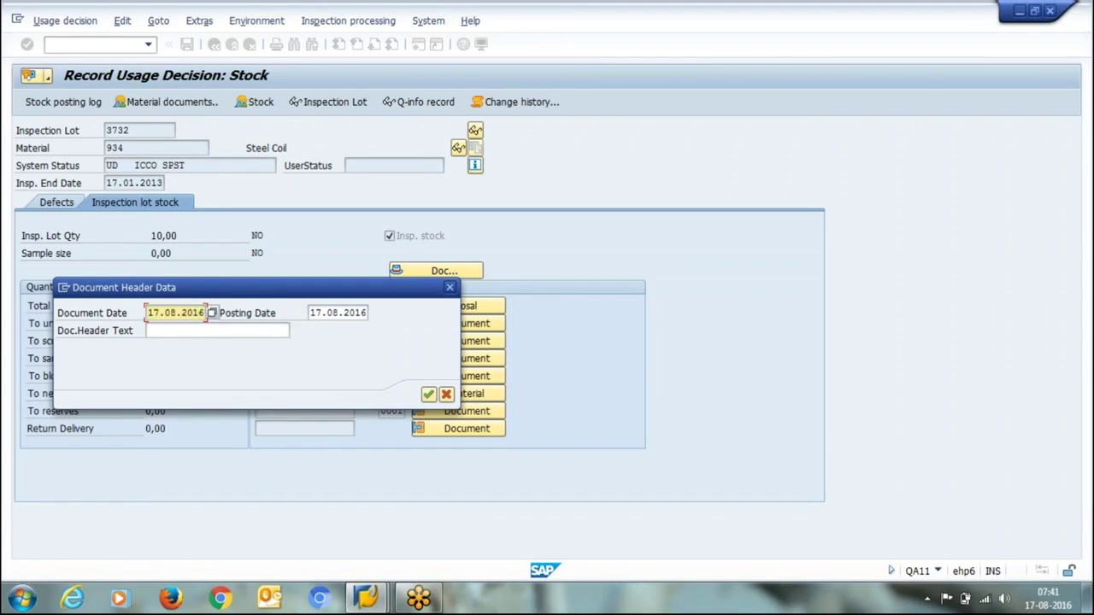
pyautogui.press('BackSpace')
pyautogui.press('BackSpace')
pyautogui.press('BackSpace')
pyautogui.press('BackSpace')
pyautogui.press('BackSpace')
pyautogui.press('BackSpace')
pyautogui.press('BackSpace')
pyautogui.press('BackSpace')
pyautogui.write('0113')
pyautogui.press('Tab')
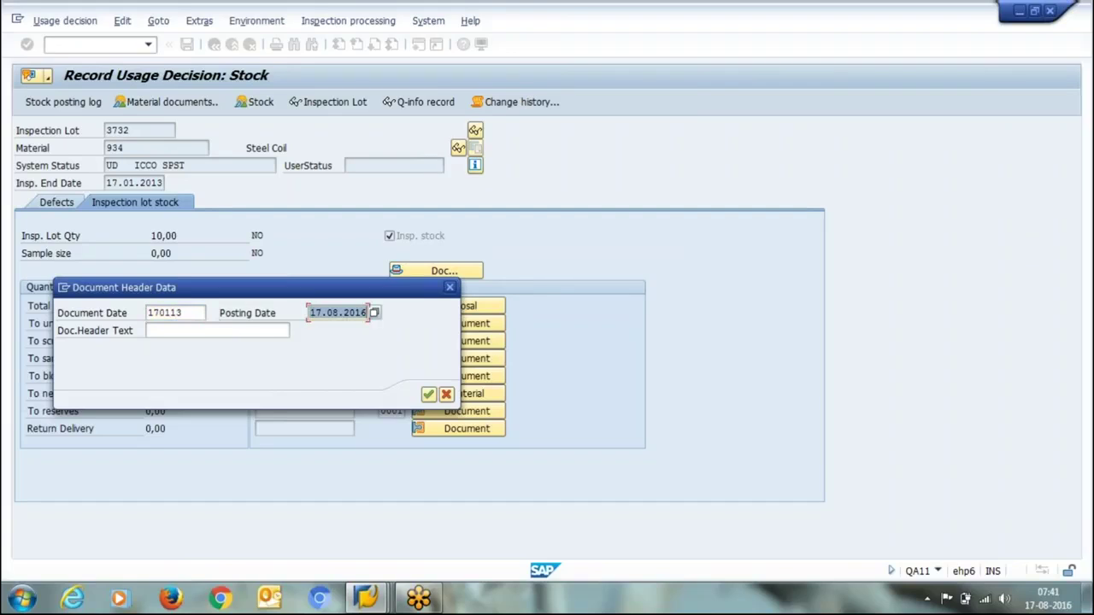
pyautogui.hotkey('shift', 'Tab')
pyautogui.hotkey('ctrl', 'c')
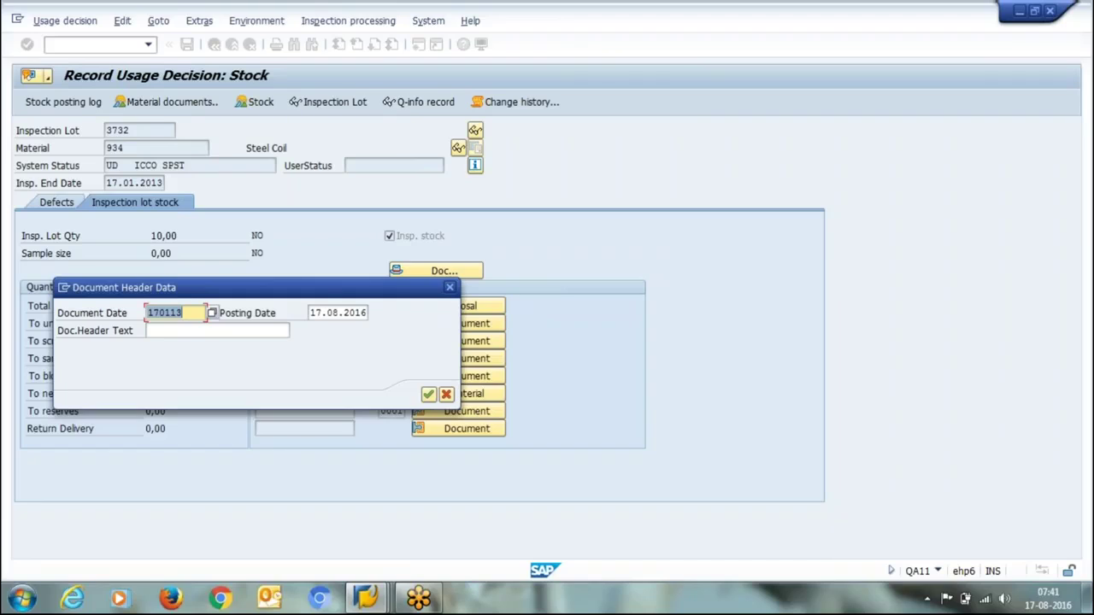
pyautogui.press('Tab')
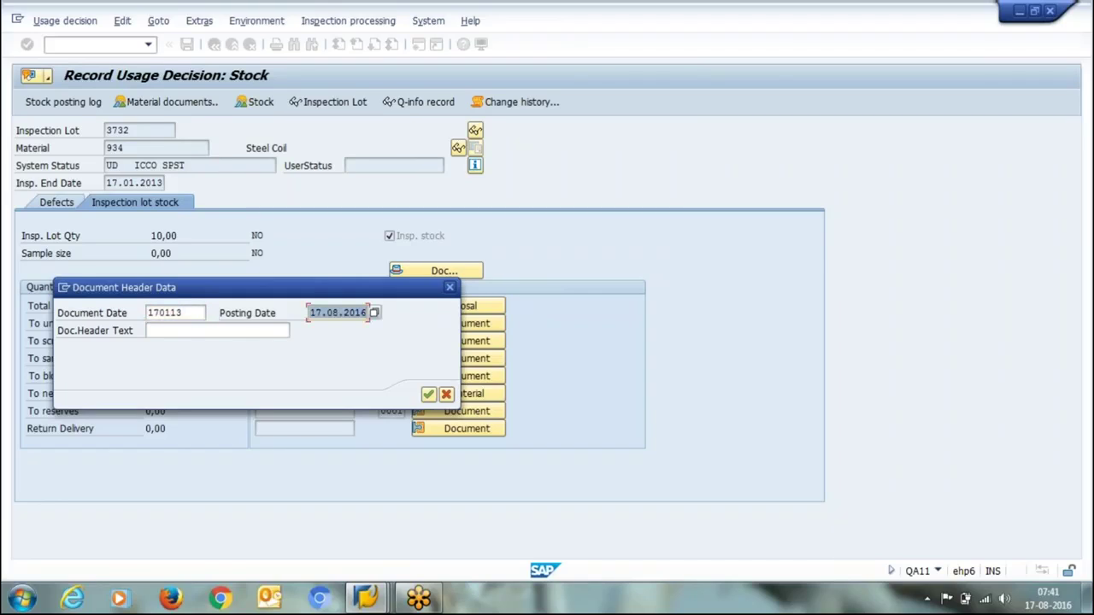
pyautogui.hotkey('ctrl', 'v')
pyautogui.press('Return')
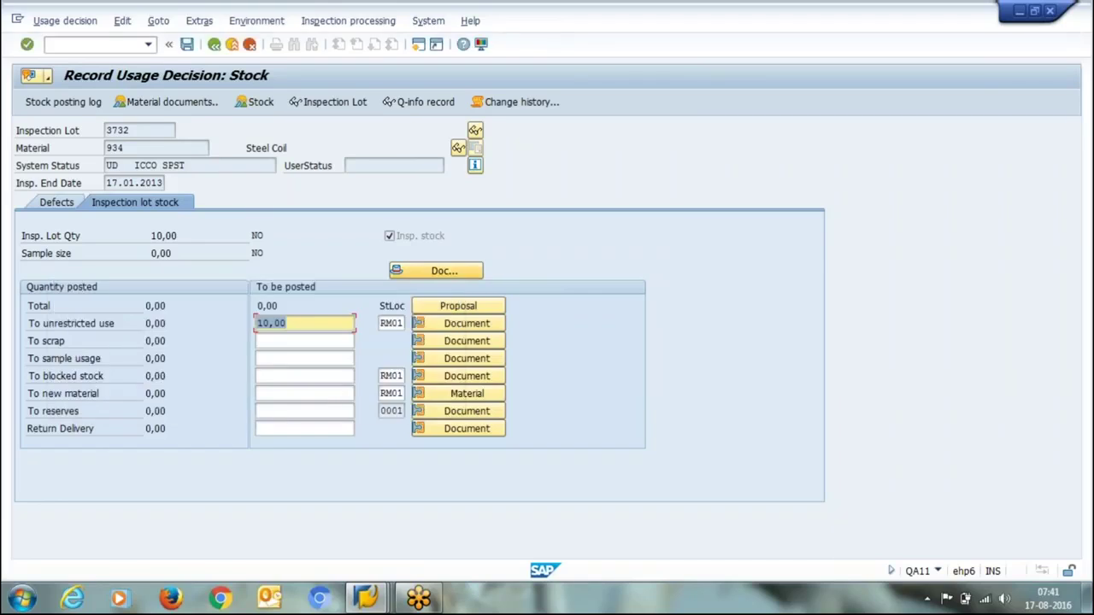
# Save lot 3732's usage decision and confirm its UD ICCO SPCO STUP status in the refreshed worklist.
pyautogui.click(187, 44)
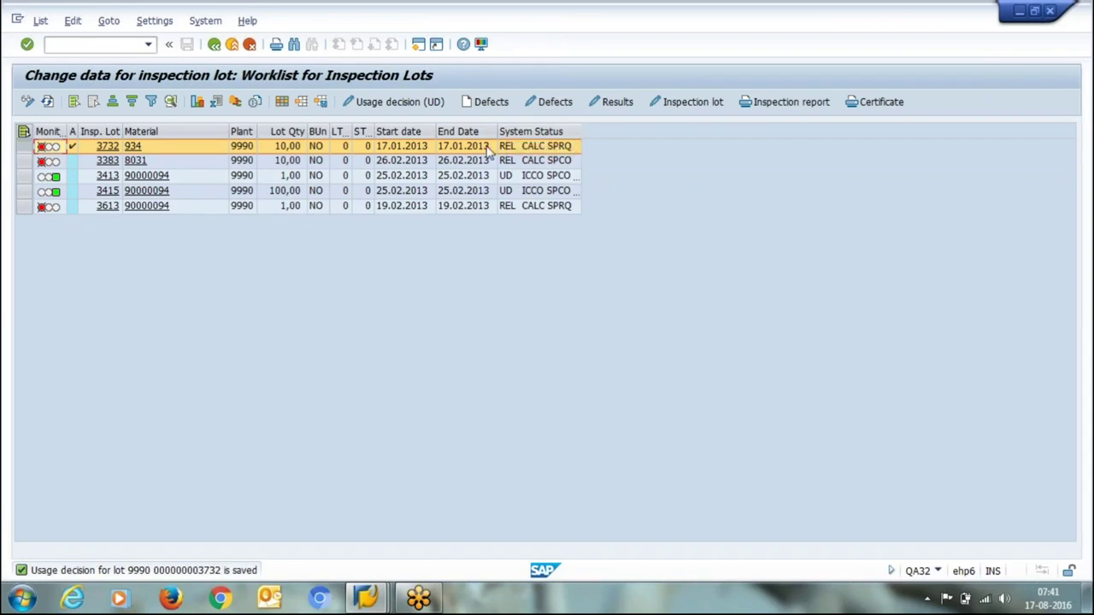
pyautogui.click(49, 101)
pyautogui.click(23, 146)
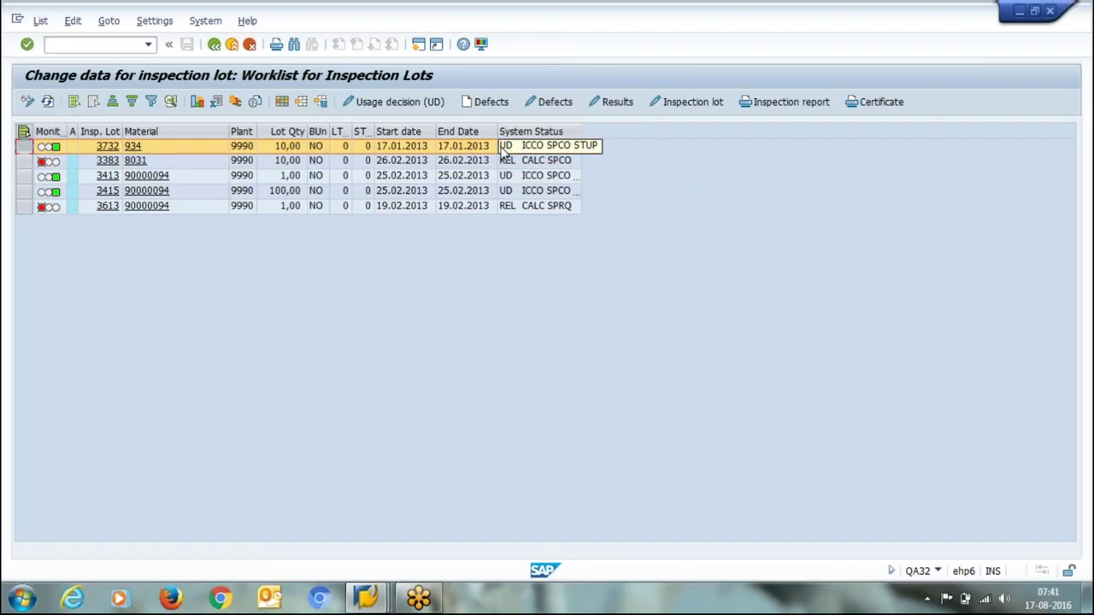
pyautogui.hotkey('alt', 'Tab')
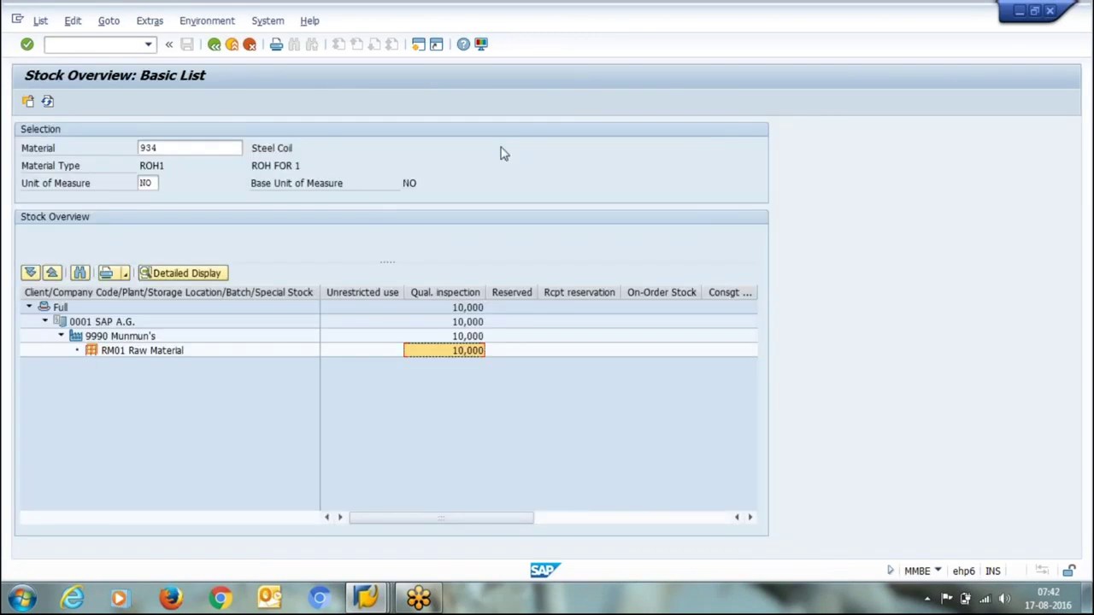
# Refresh material 934's stock overview to reload the RM01 stock figures.
pyautogui.click(48, 102)
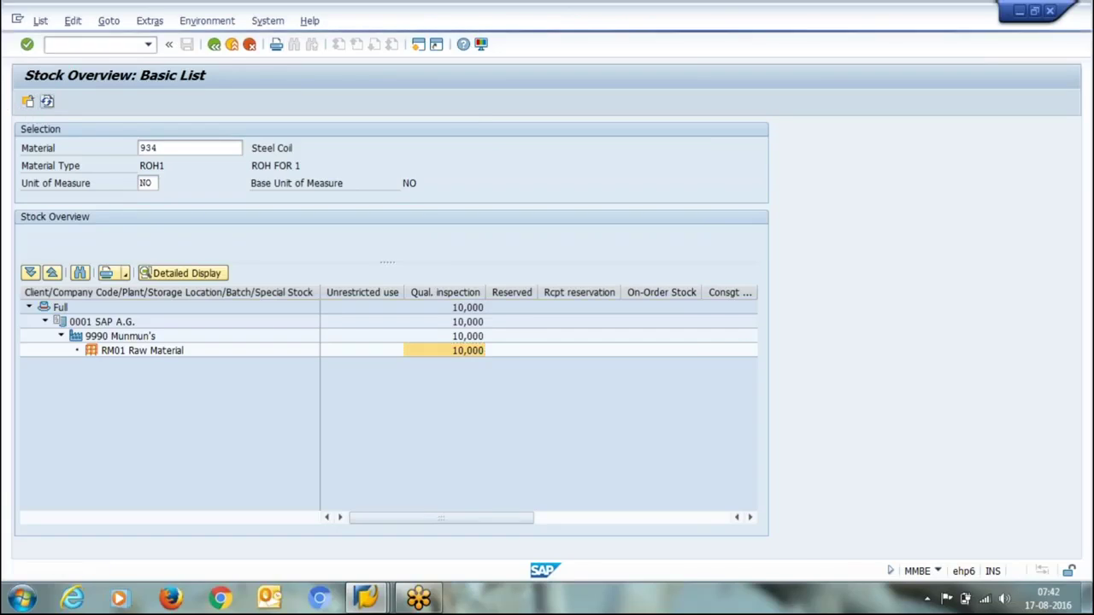